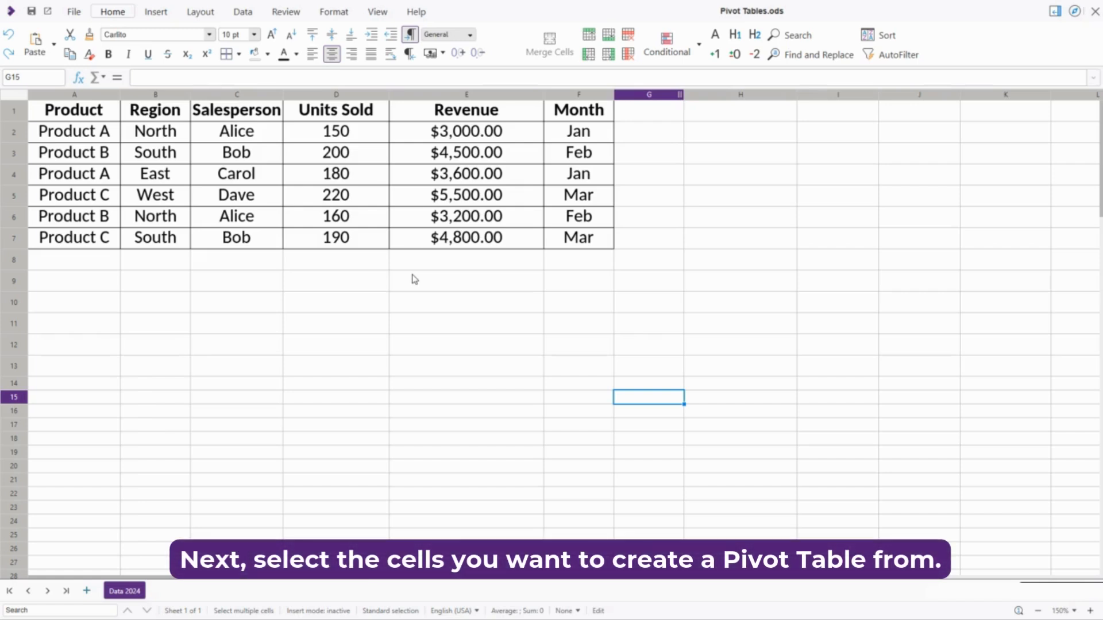
# - Start a new pivot table from cells A1:F7 of the Data 2024 sheet, using the current selection as source
pyautogui.moveTo(94, 111); pyautogui.dragTo(566, 239)
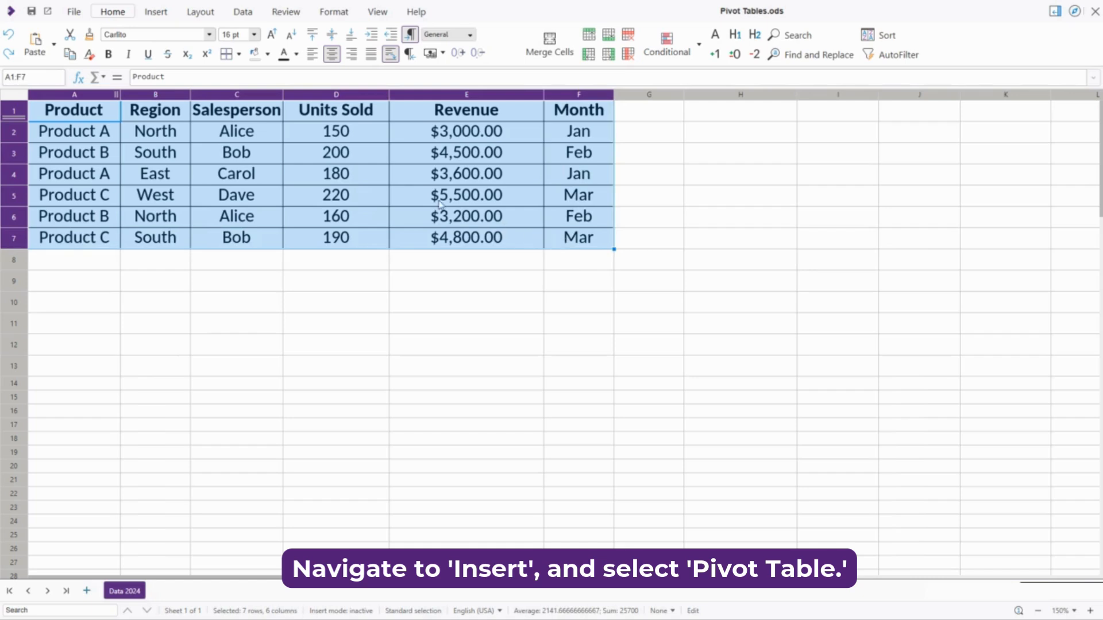
pyautogui.click(155, 12)
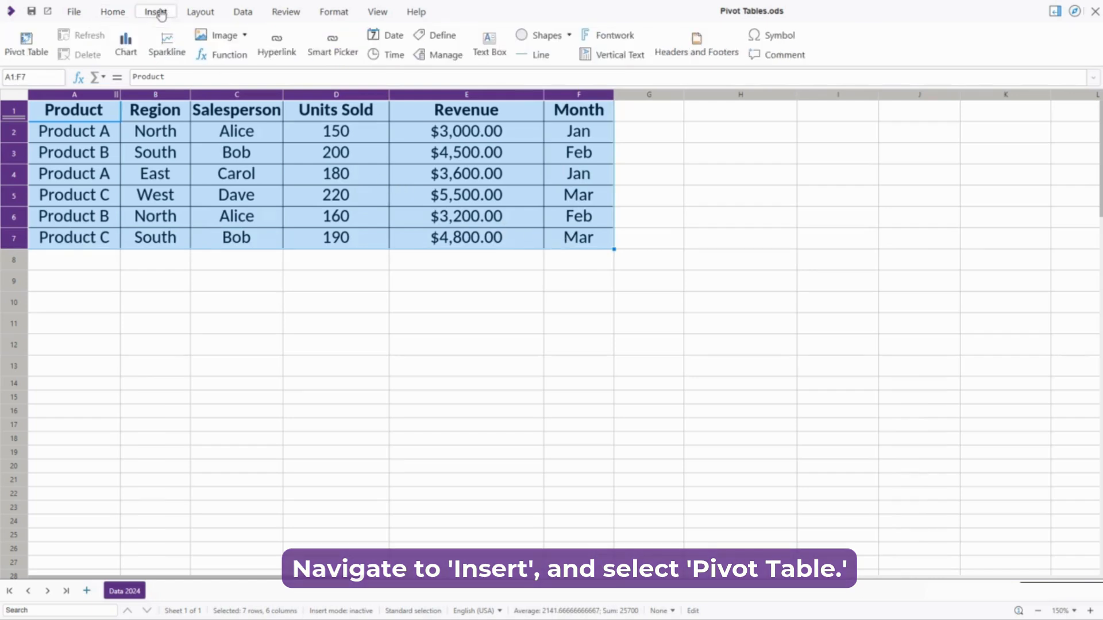
pyautogui.click(35, 53)
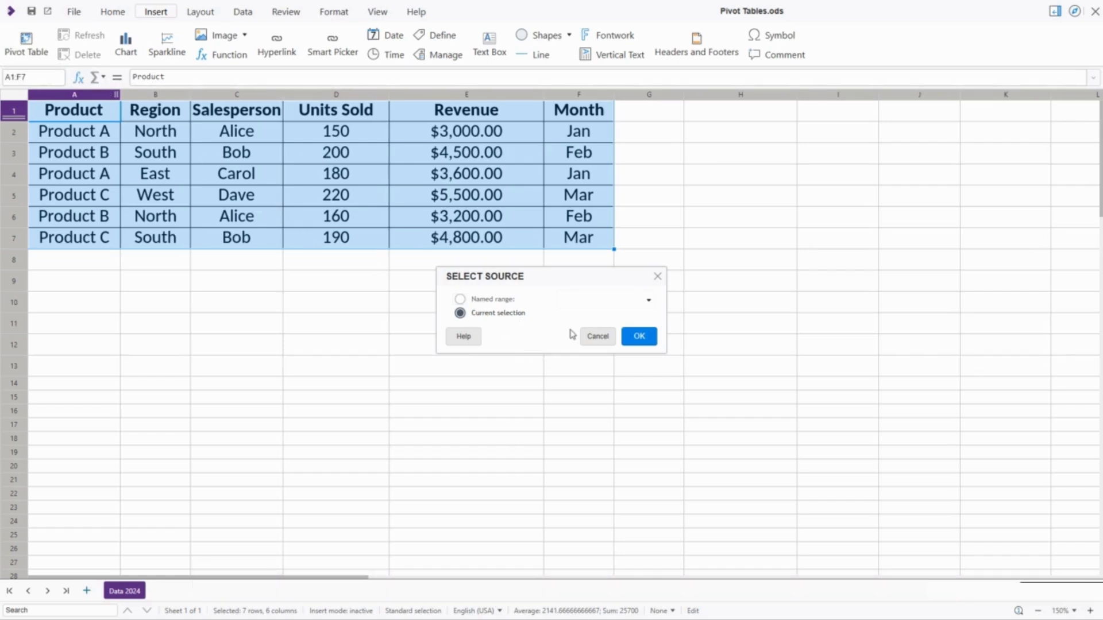
pyautogui.click(639, 336)
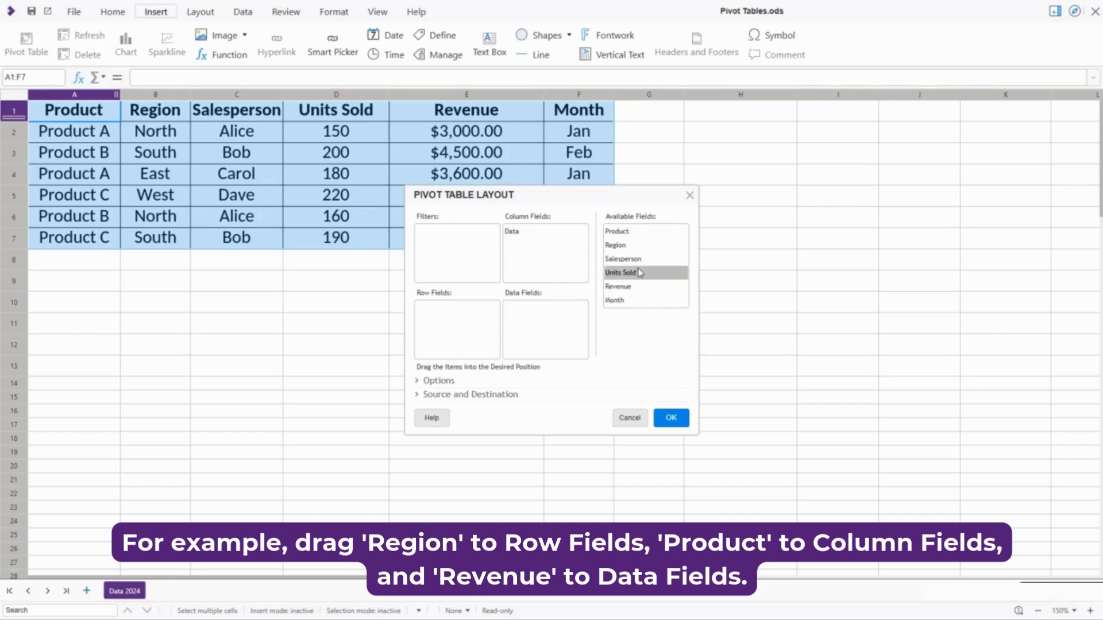
# - Lay out the pivot table with Region as row field, Product as column field and Revenue as data field
pyautogui.moveTo(626, 247); pyautogui.dragTo(525, 249)
pyautogui.moveTo(617, 286); pyautogui.dragTo(522, 318)
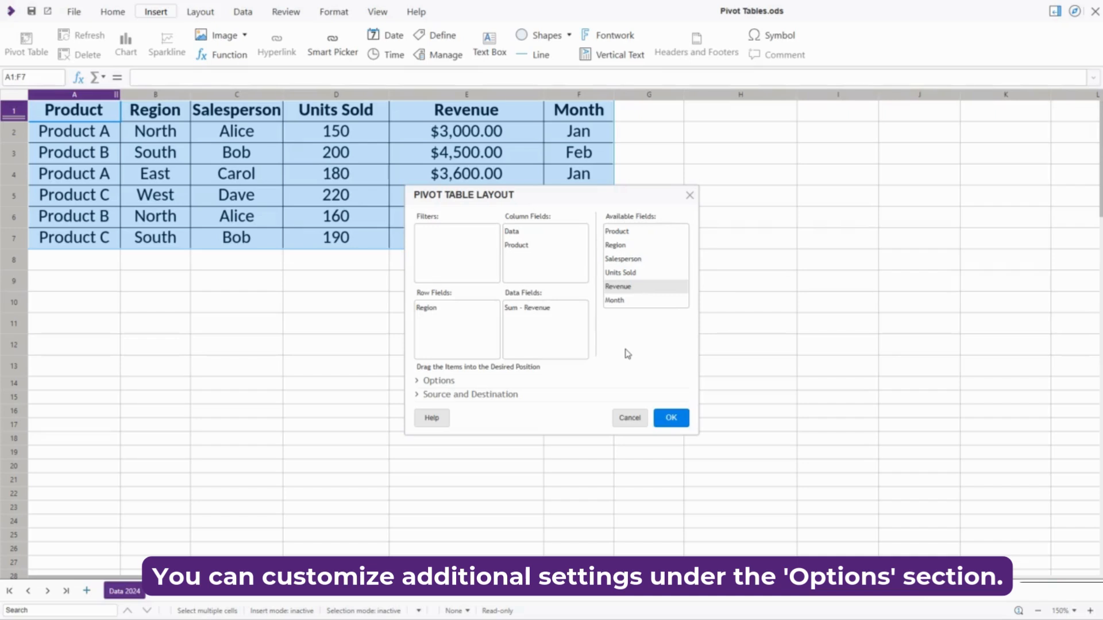
# - Try the pivot table's Add filter and Show expand/collapse buttons options, switching each on and back off
pyautogui.click(460, 381)
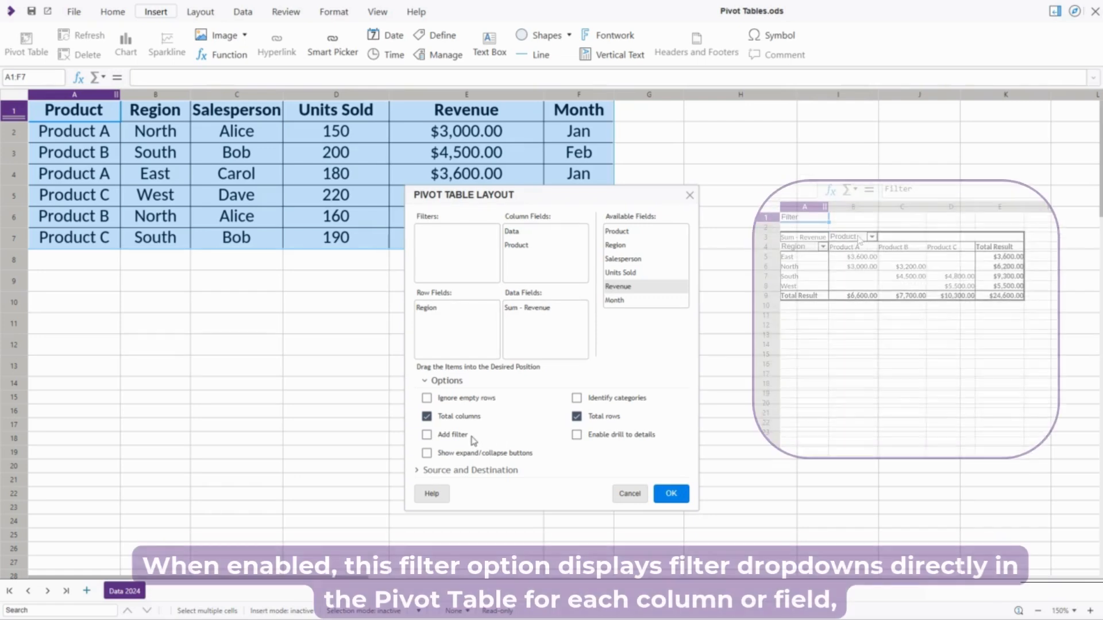
pyautogui.click(429, 436)
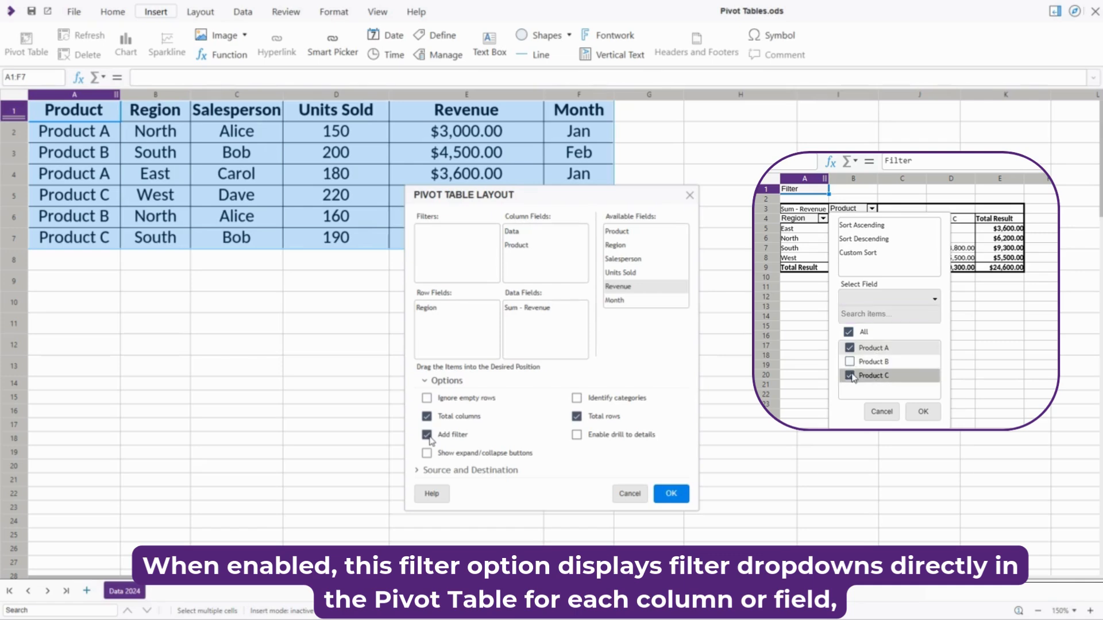
pyautogui.click(429, 436)
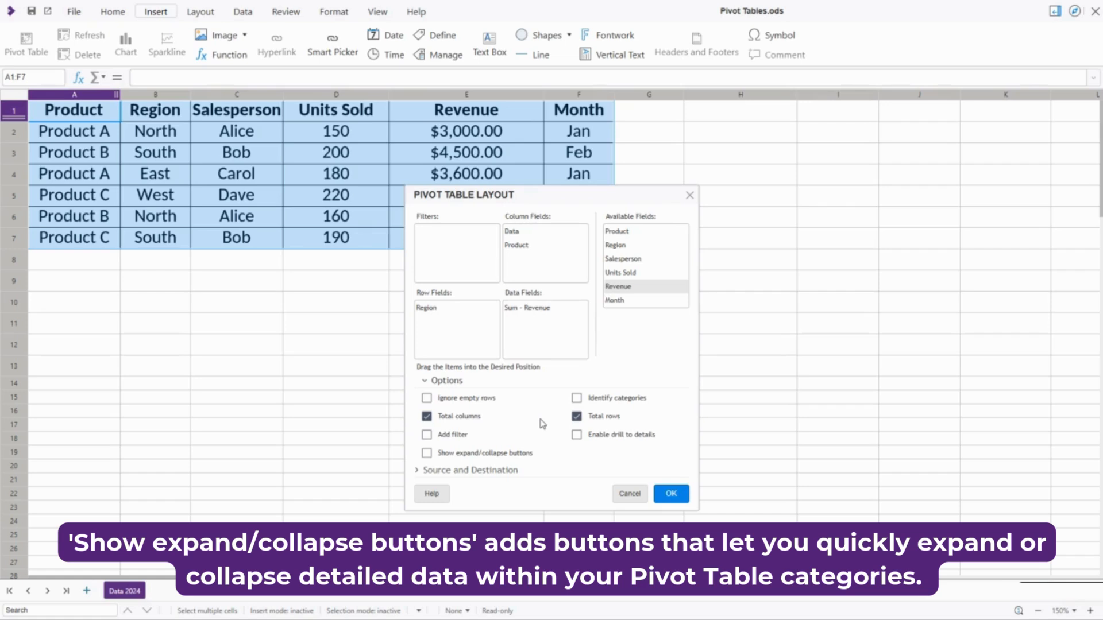
pyautogui.click(427, 453)
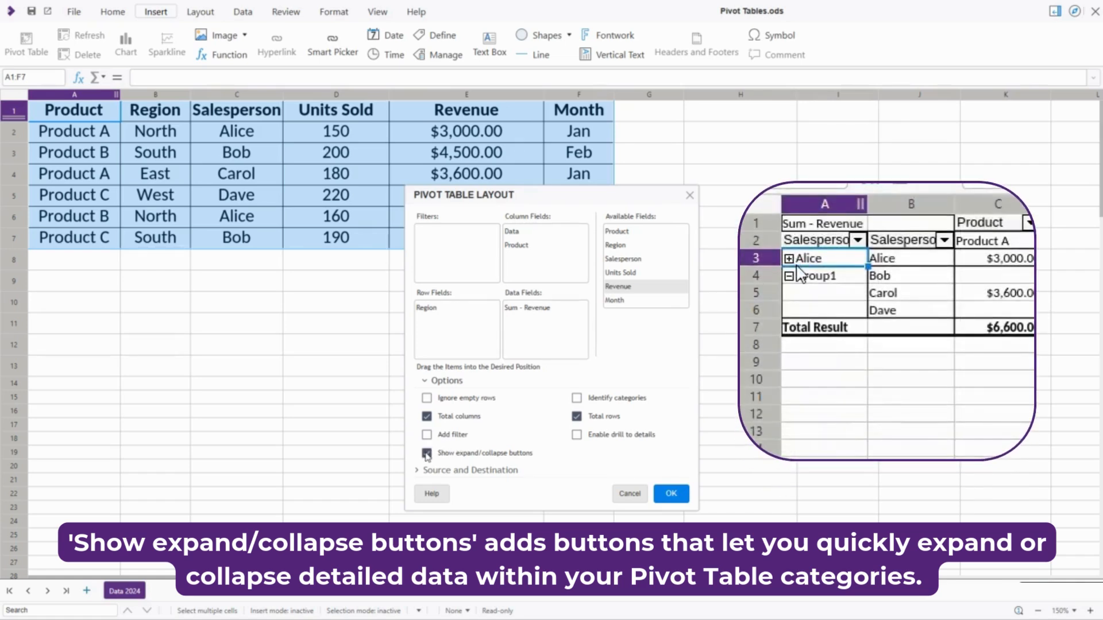
pyautogui.click(427, 454)
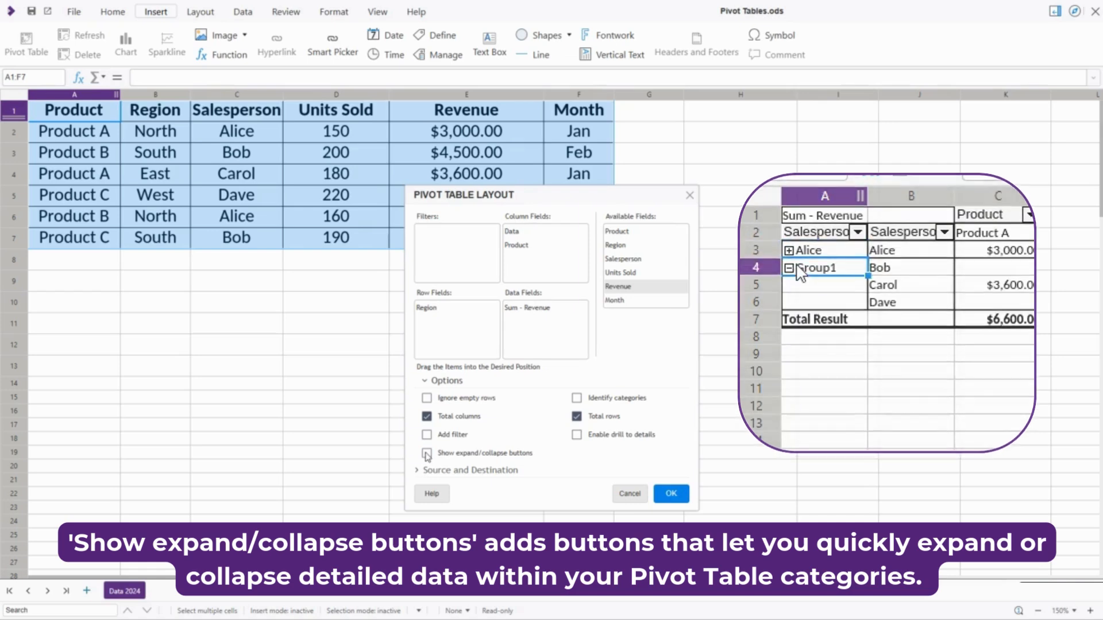
# - Check the pivot table's source and destination settings and create it on a new sheet
pyautogui.click(469, 471)
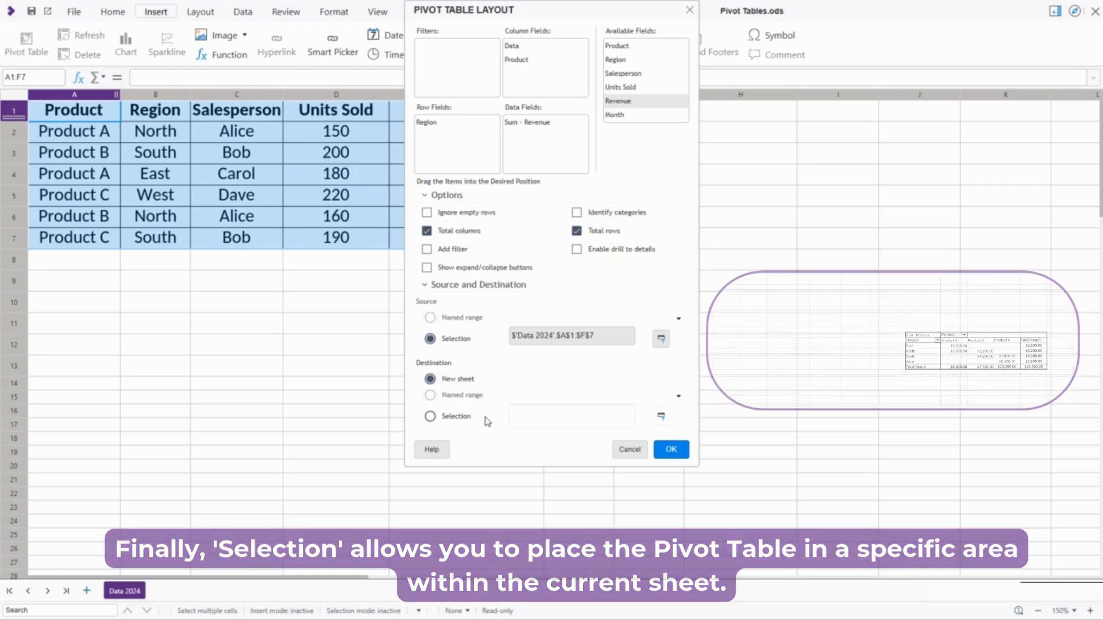
pyautogui.click(666, 449)
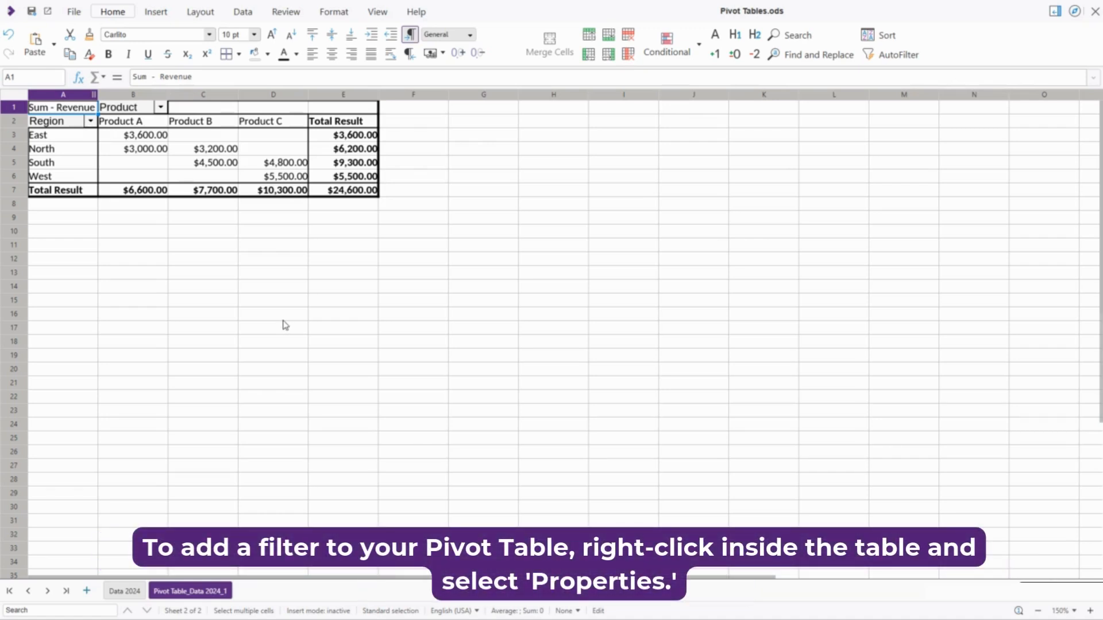
# - Edit the pivot table's layout to add Month as a filter field
pyautogui.rightClick(263, 151)
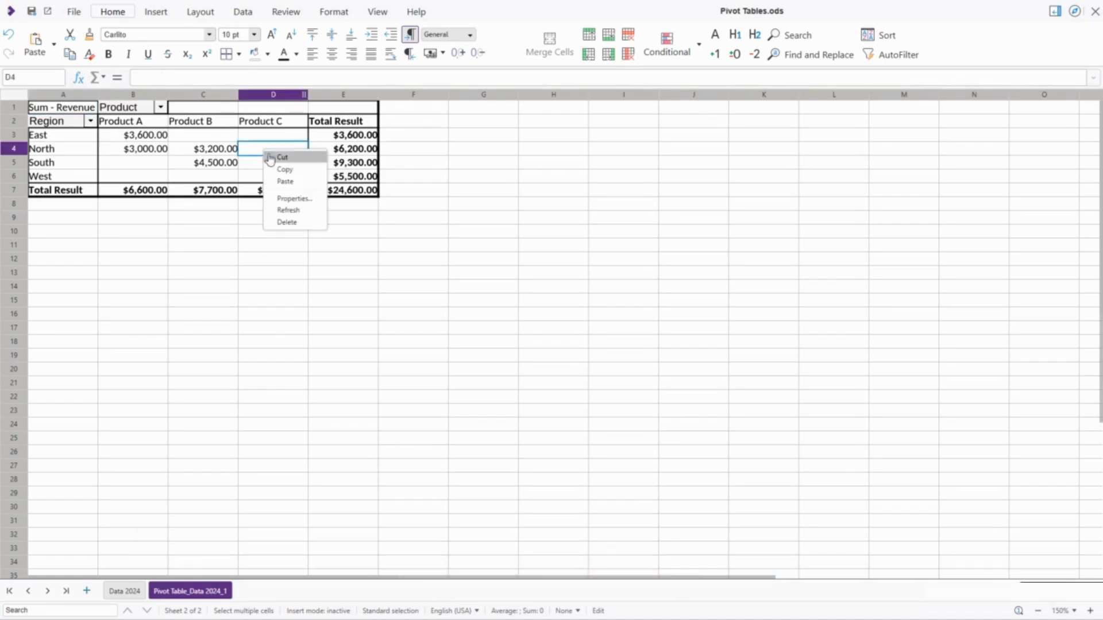
pyautogui.click(293, 198)
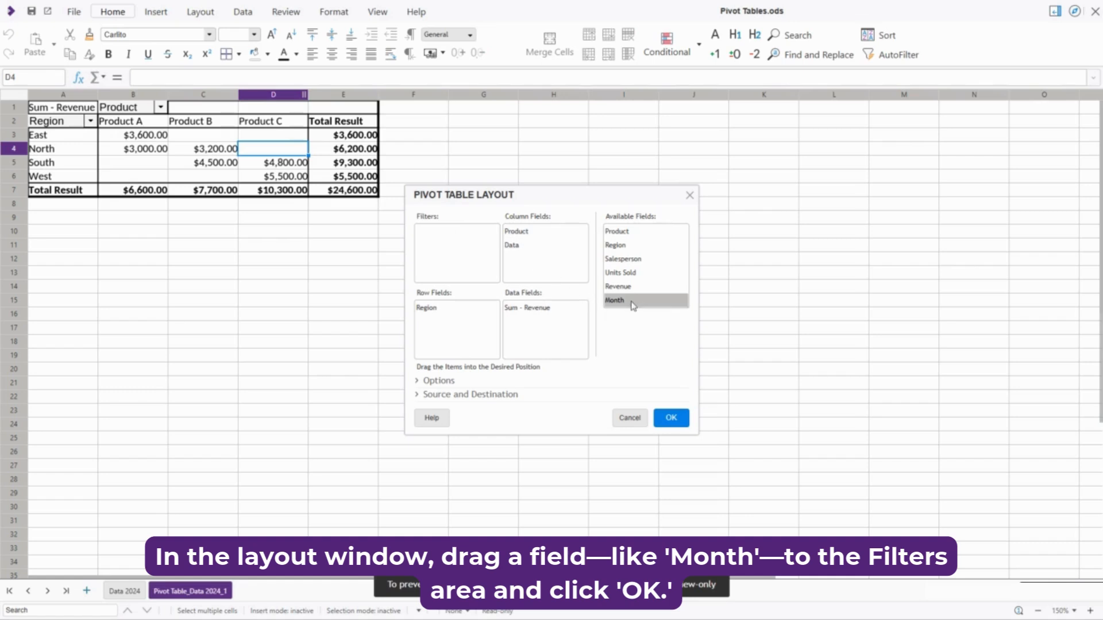
pyautogui.moveTo(633, 306); pyautogui.dragTo(446, 241)
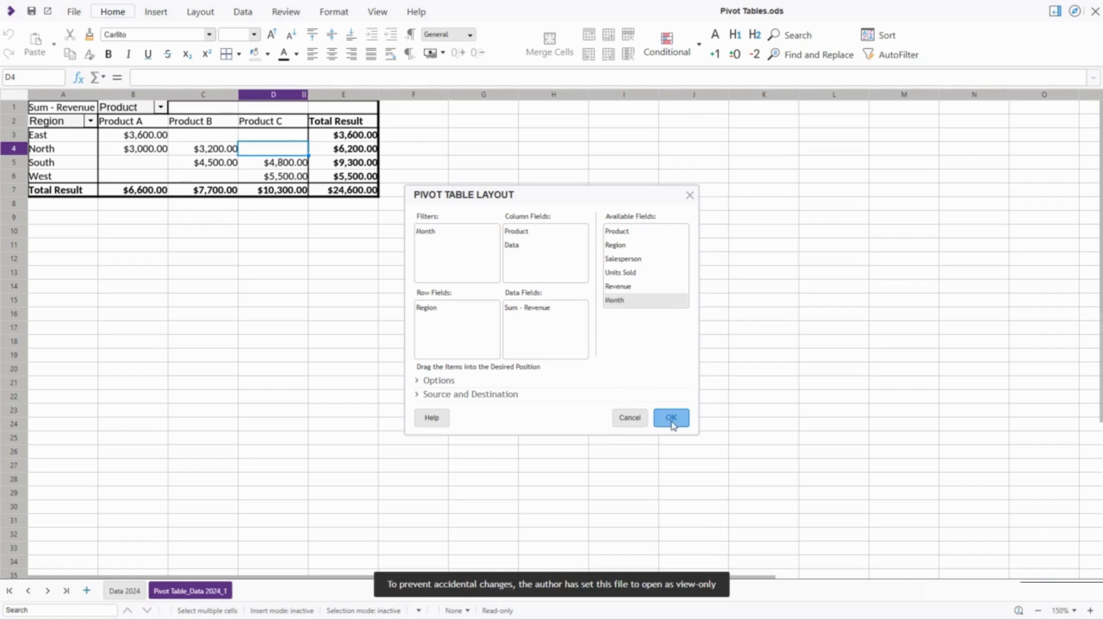
pyautogui.click(672, 419)
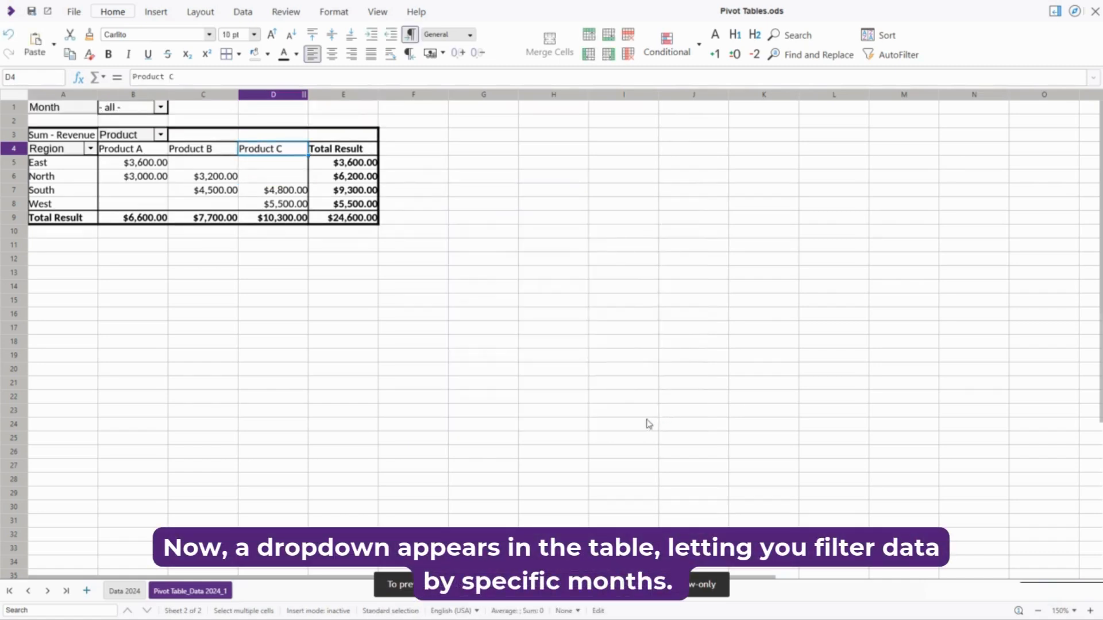
# - Exclude Jan from the pivot table with the Month filter, keeping Feb and Mar
pyautogui.click(161, 108)
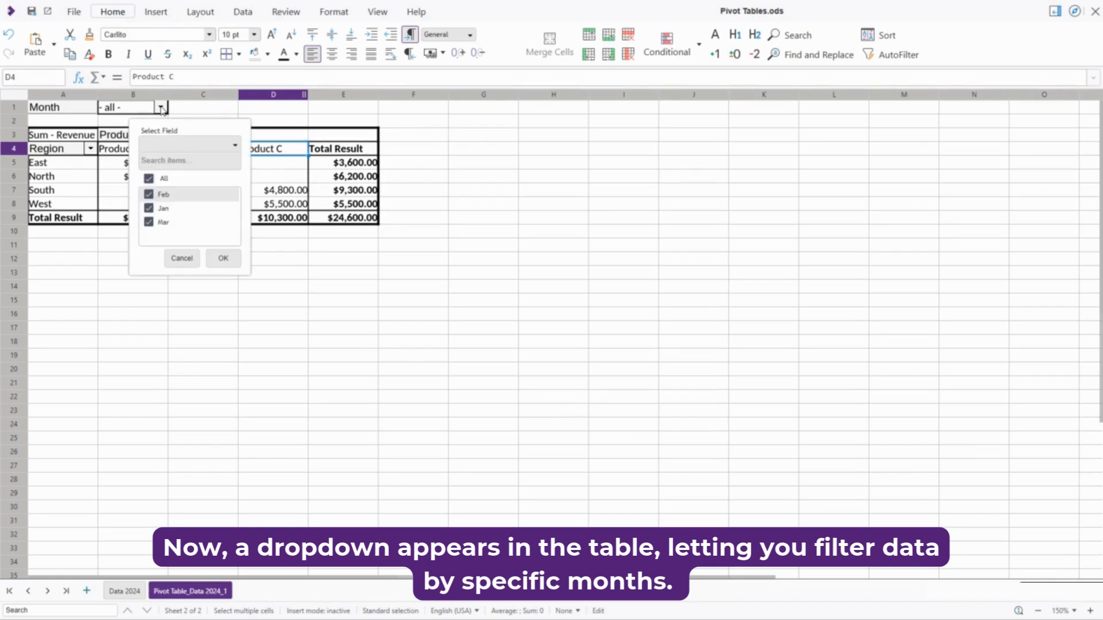
pyautogui.click(150, 208)
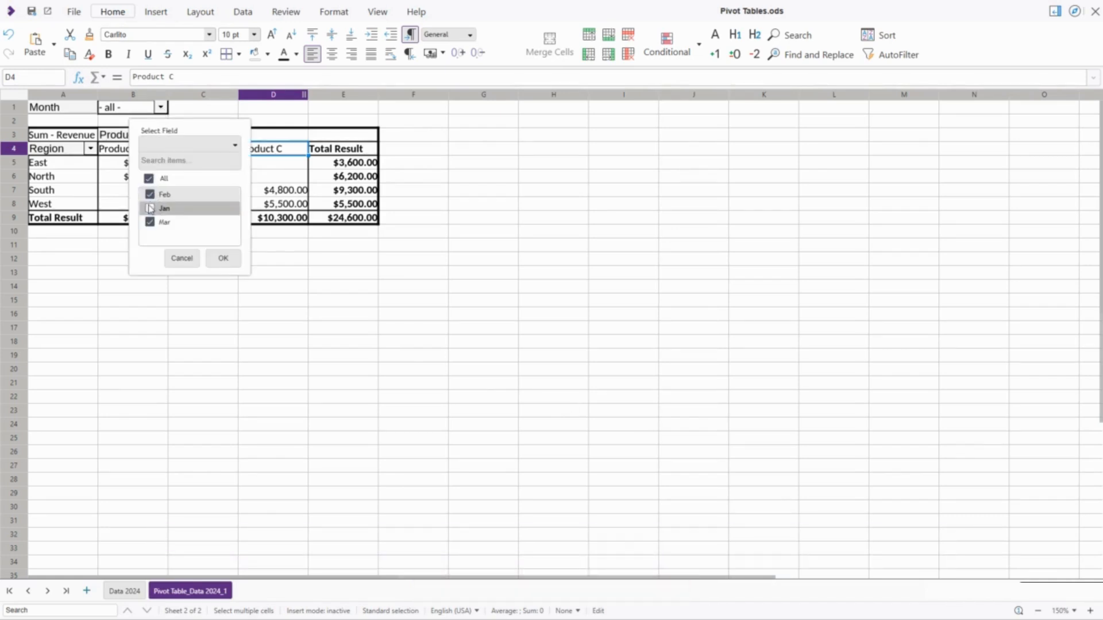
pyautogui.click(223, 259)
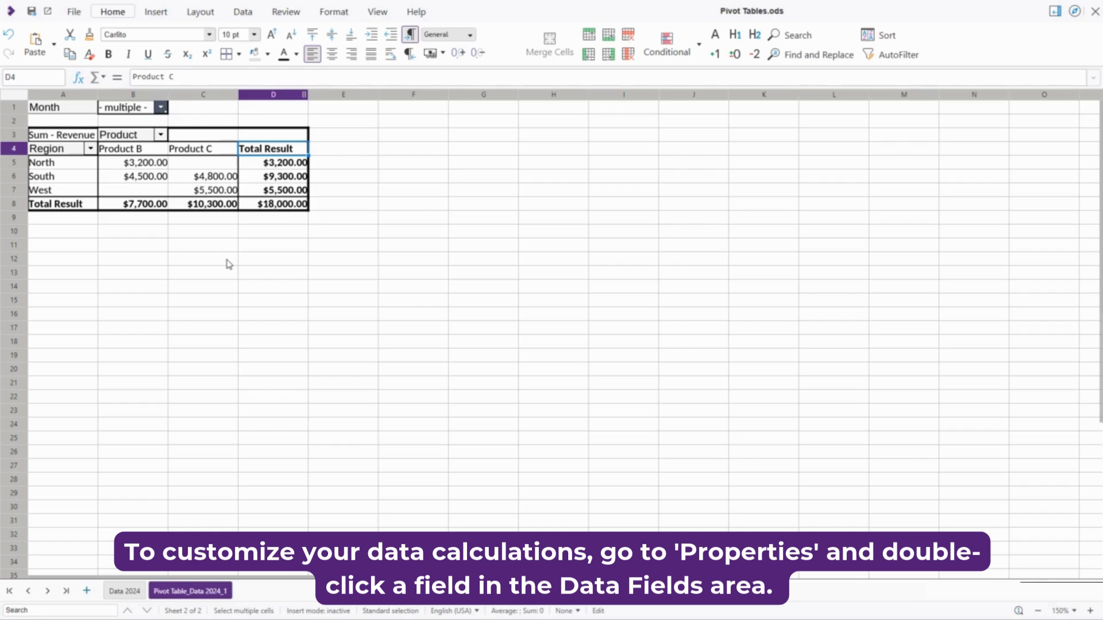
# - Review the calculation functions available for the pivot table's Revenue data field, keeping Sum
pyautogui.rightClick(190, 168)
pyautogui.click(216, 216)
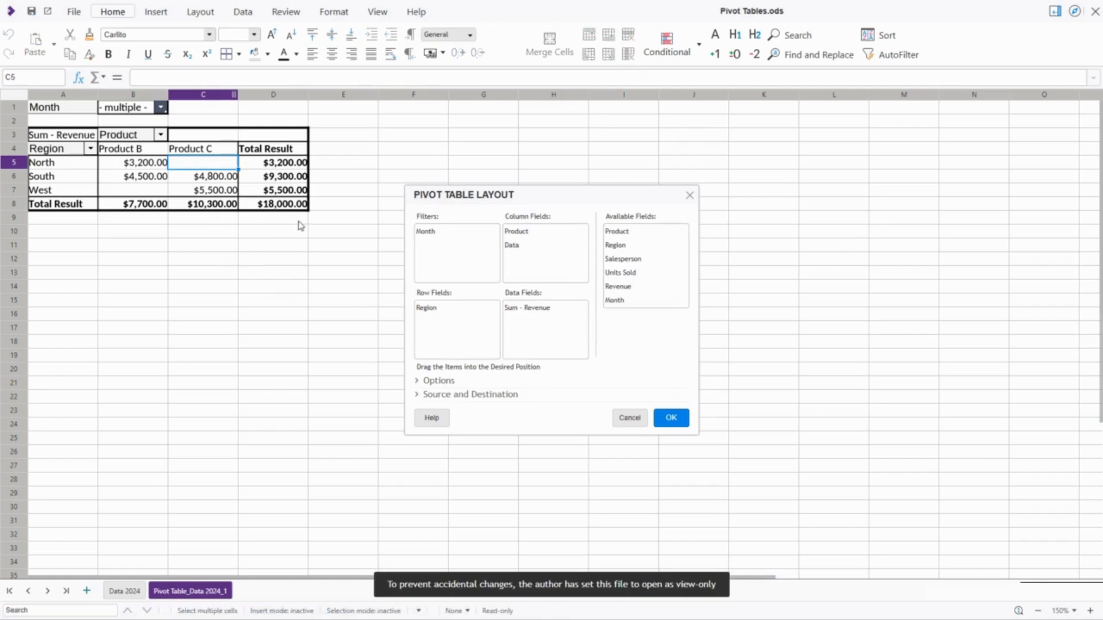
pyautogui.doubleClick(519, 308)
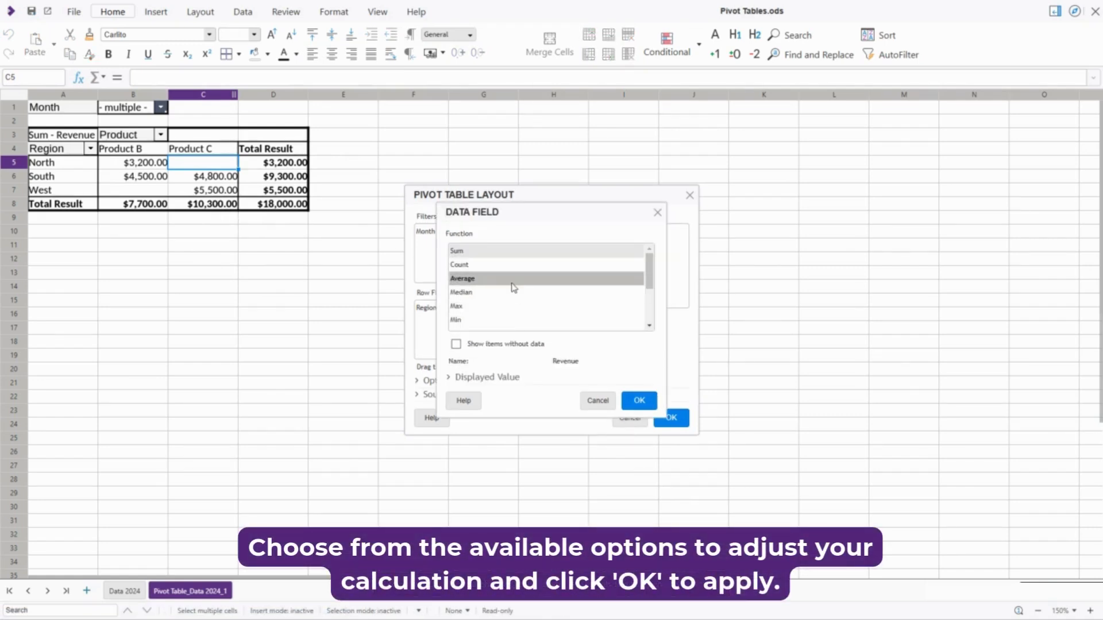
pyautogui.scroll(-2, 513, 287)
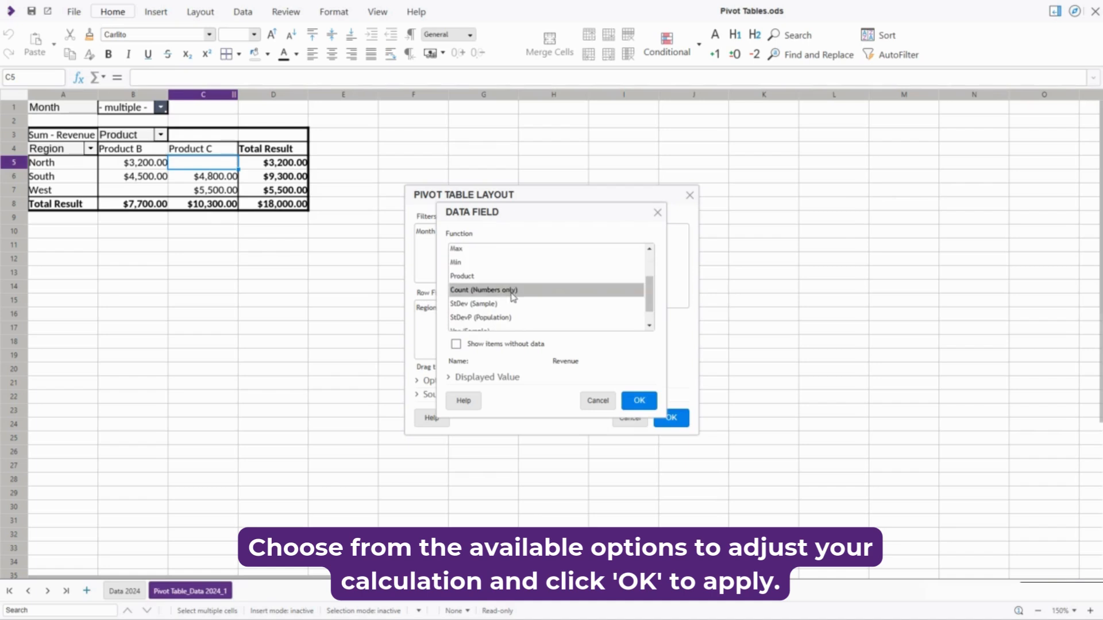
pyautogui.scroll(2, 513, 298)
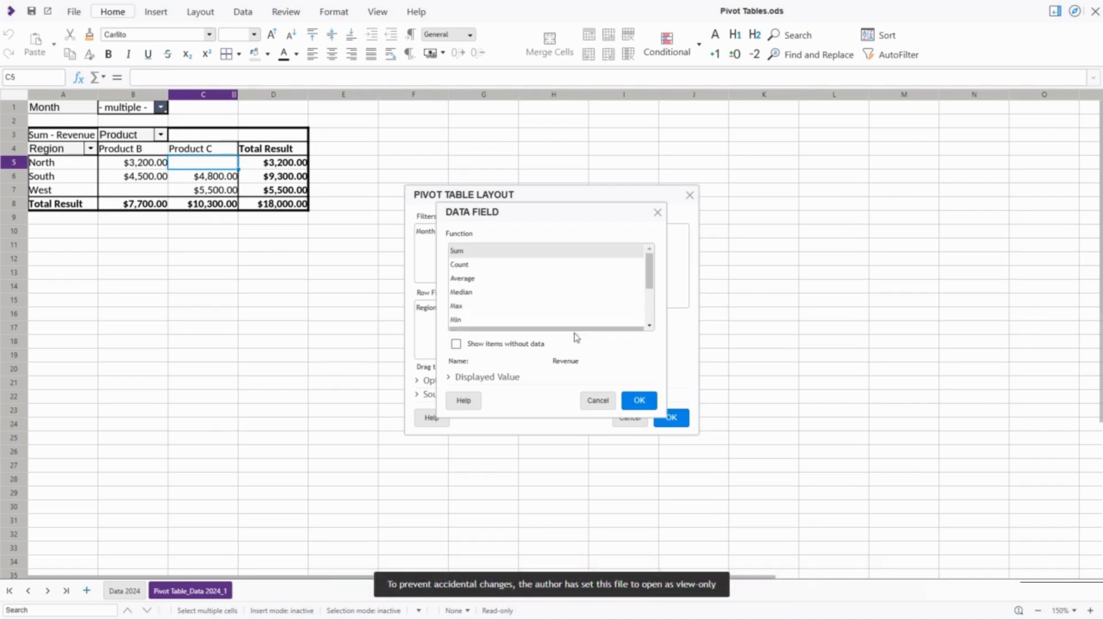
pyautogui.click(640, 402)
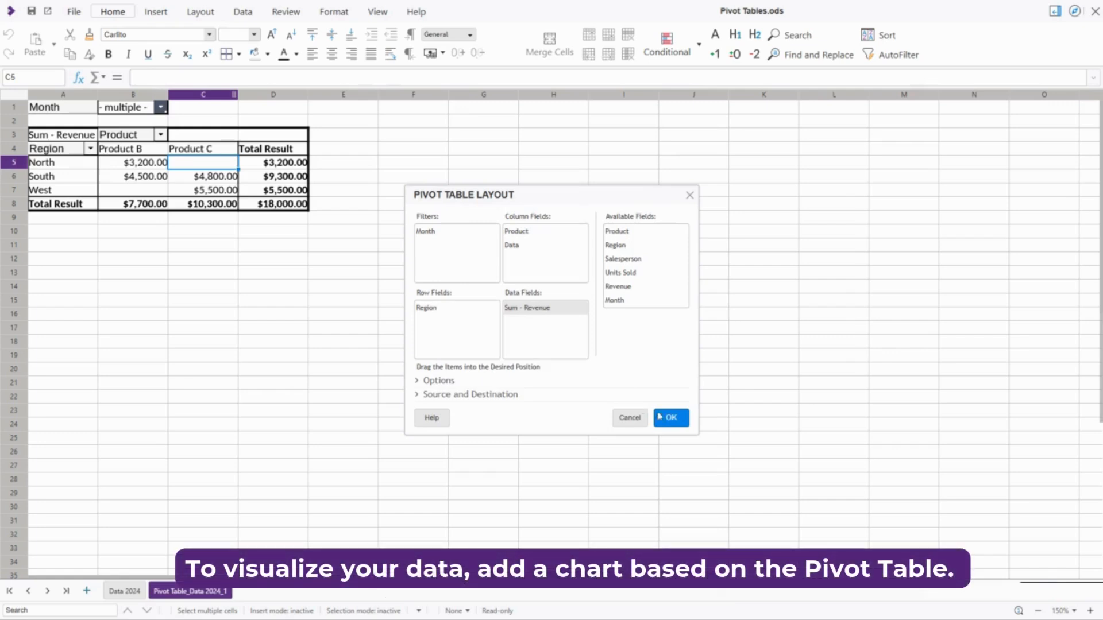
pyautogui.click(670, 418)
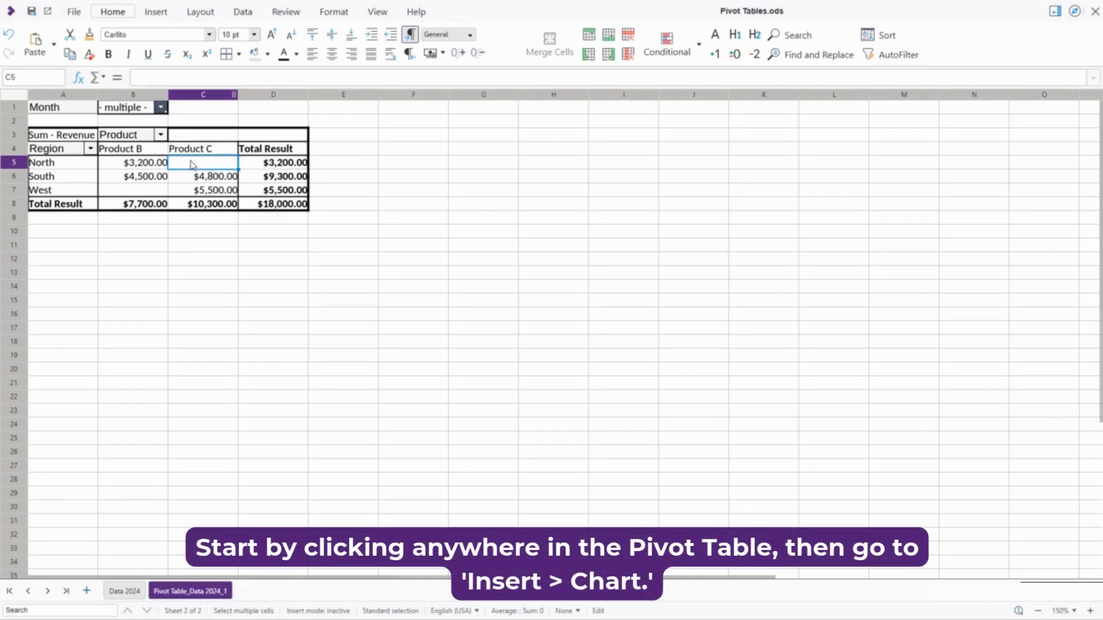
# - Insert a normal column chart based on the pivot table and move it clear of the table, to its right
pyautogui.click(156, 12)
pyautogui.click(123, 48)
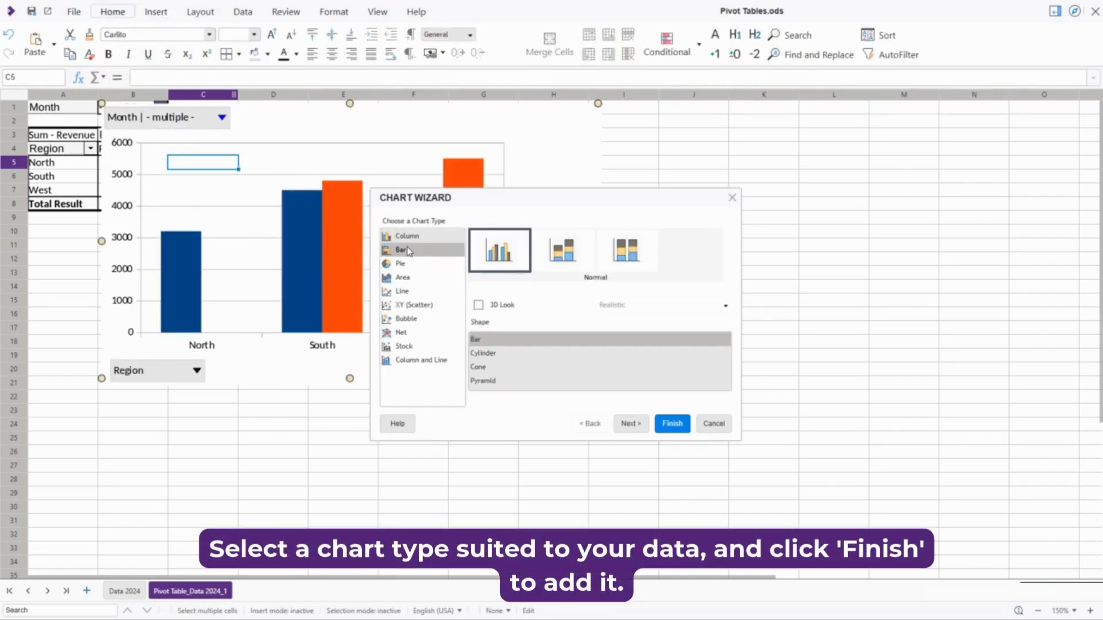
pyautogui.click(409, 263)
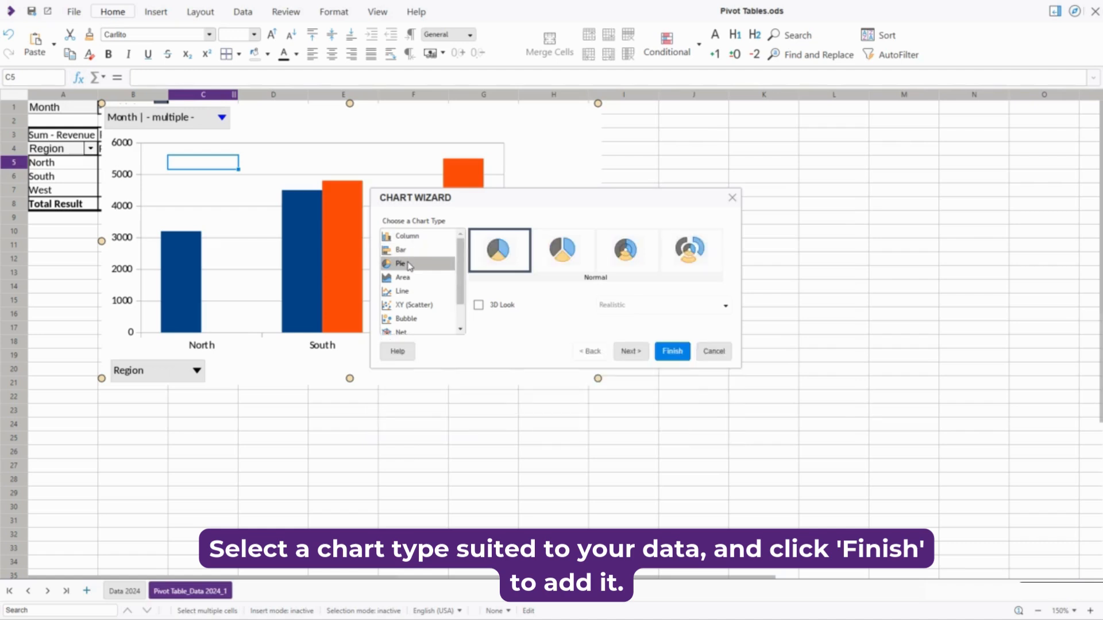
pyautogui.click(410, 238)
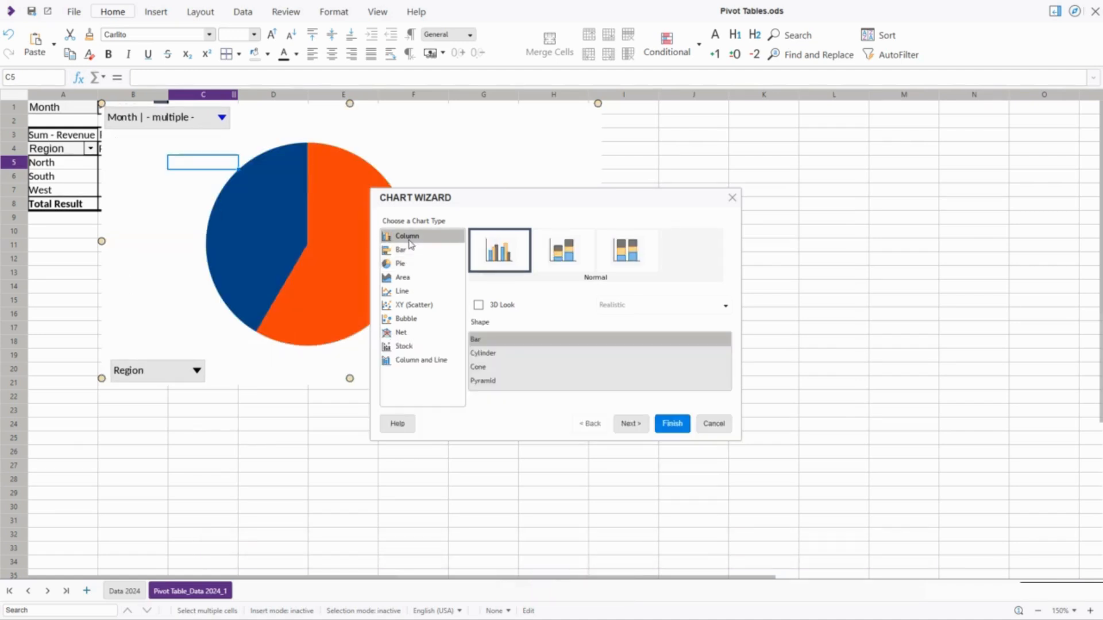
pyautogui.click(671, 423)
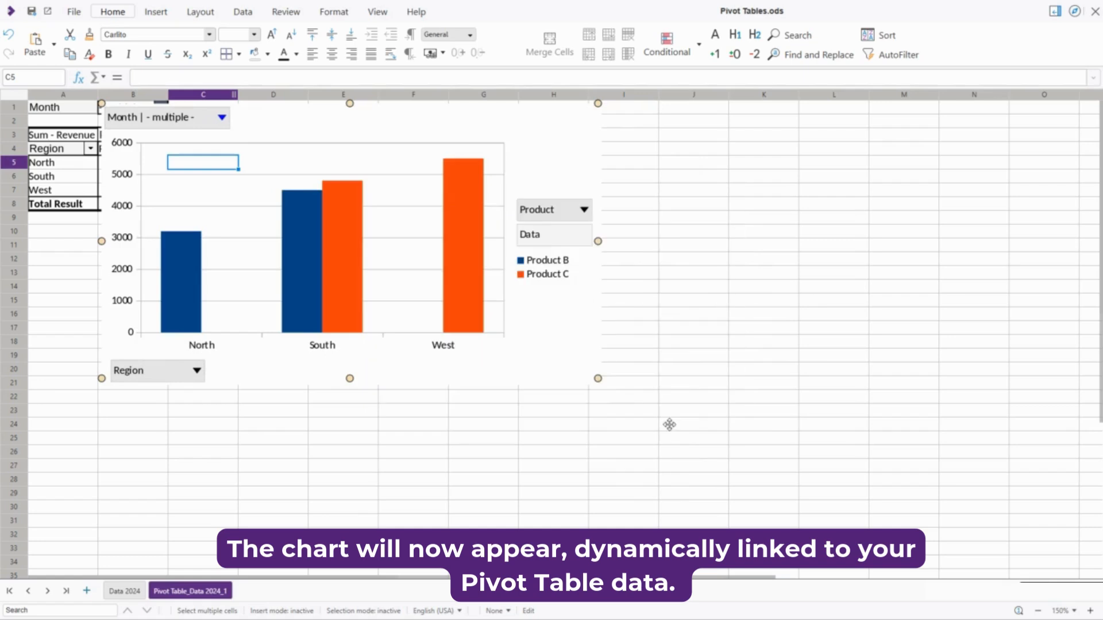
pyautogui.moveTo(300, 246); pyautogui.dragTo(592, 298)
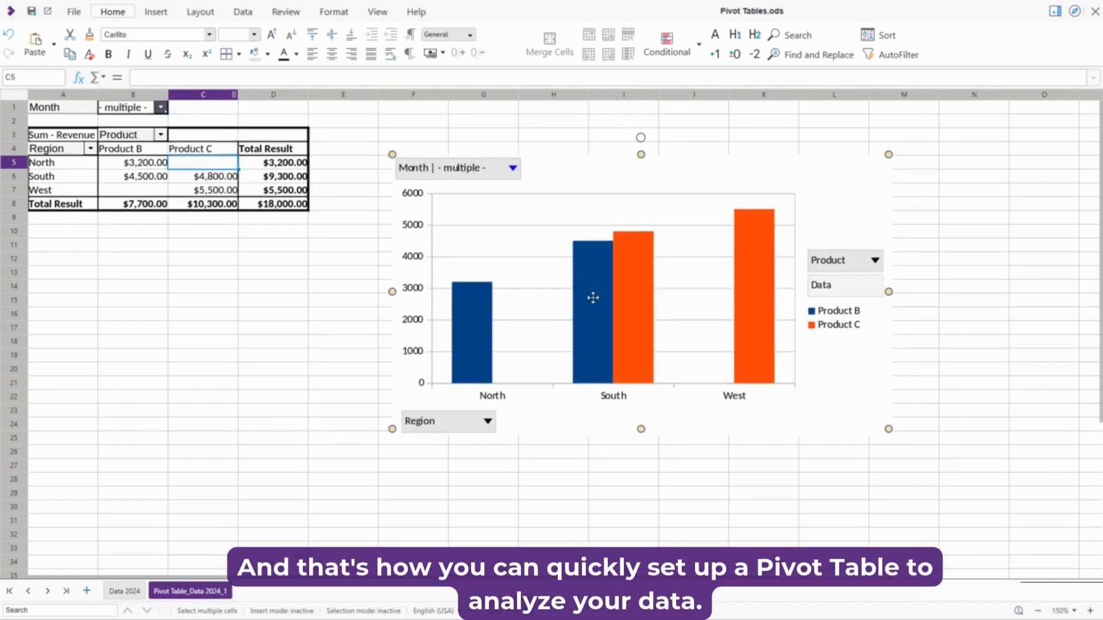